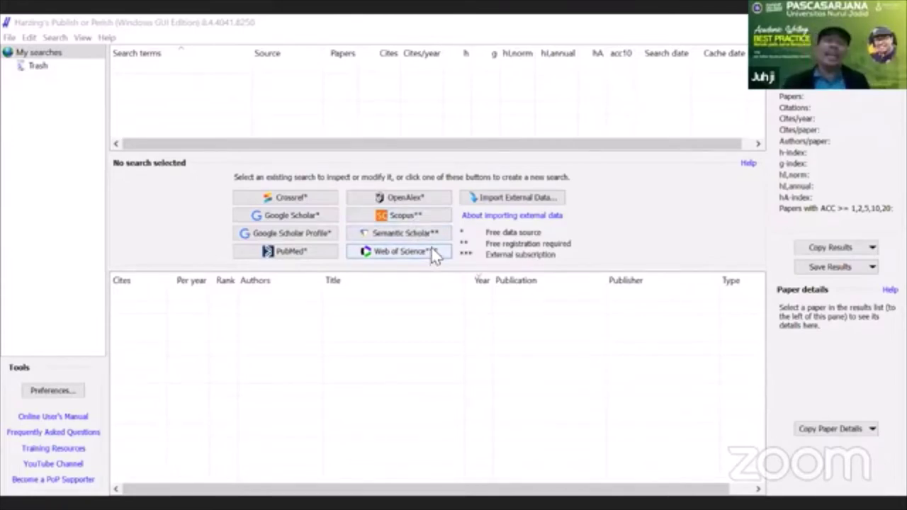
Step: Create a new Crossref search with the title words "prophetic leadership, teacher job satisfaction"
{"action": "left_click", "coordinate": [432, 249]}
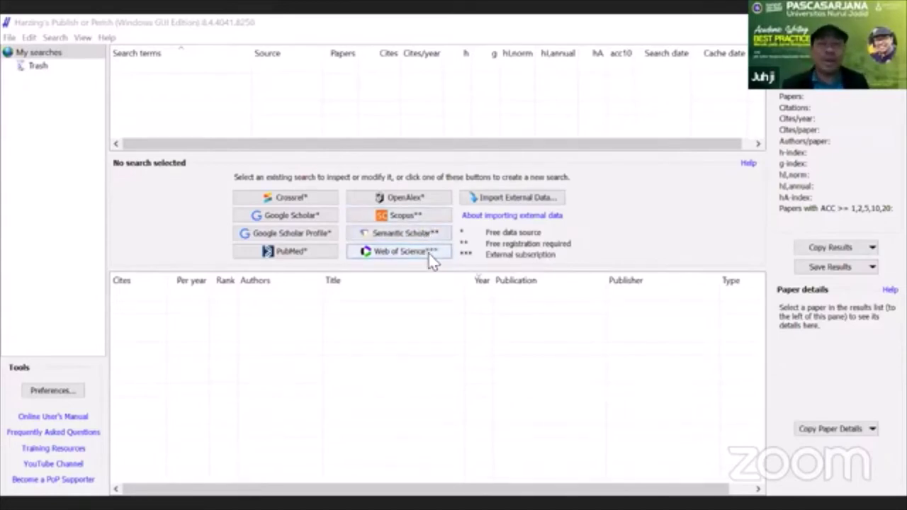
{"action": "left_click", "coordinate": [304, 199]}
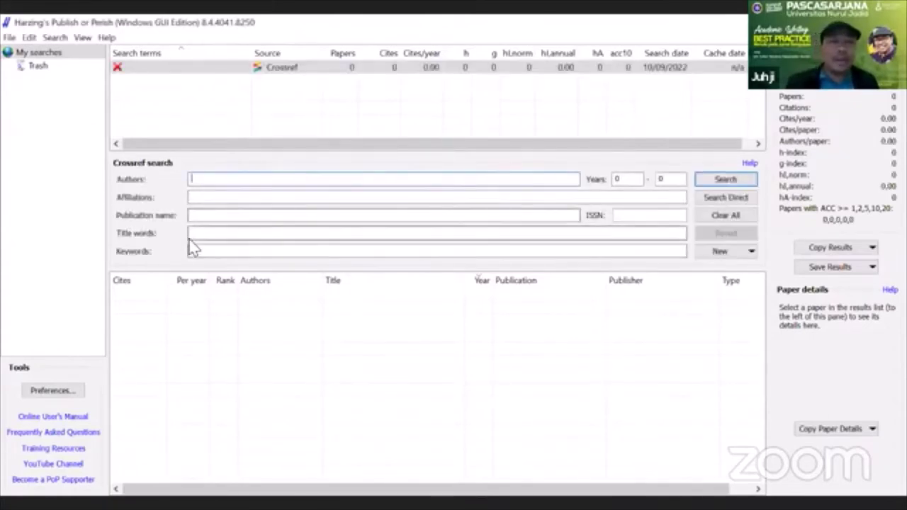
{"action": "left_click", "coordinate": [200, 236]}
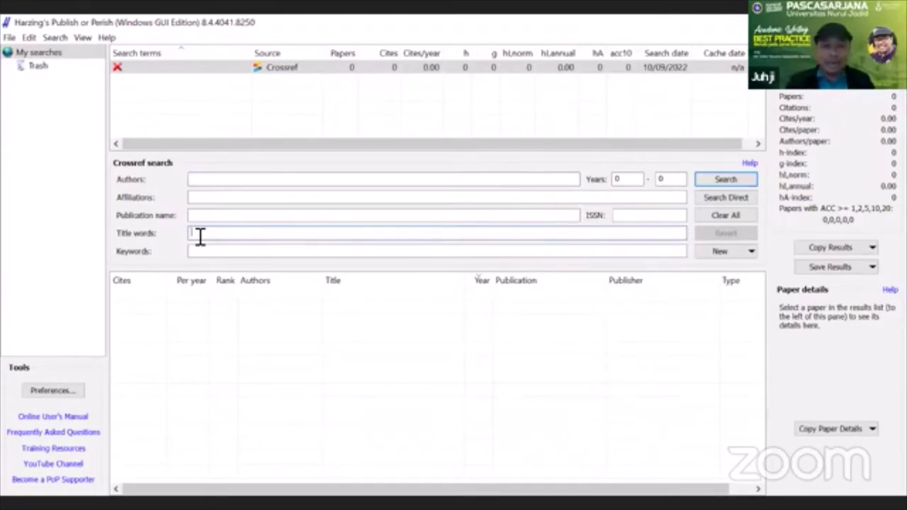
{"action": "type", "text": "M"}
{"action": "key", "text": "BackSpace"}
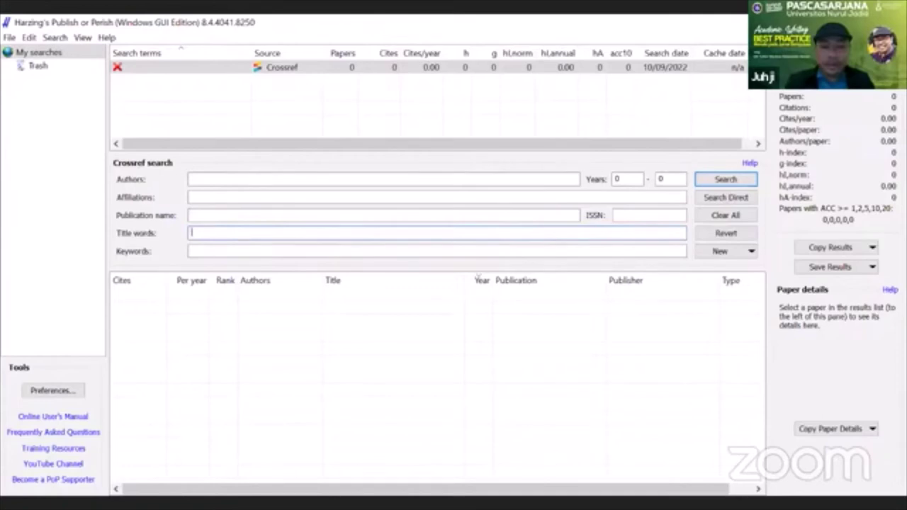
{"action": "type", "text": "prophetic lead"}
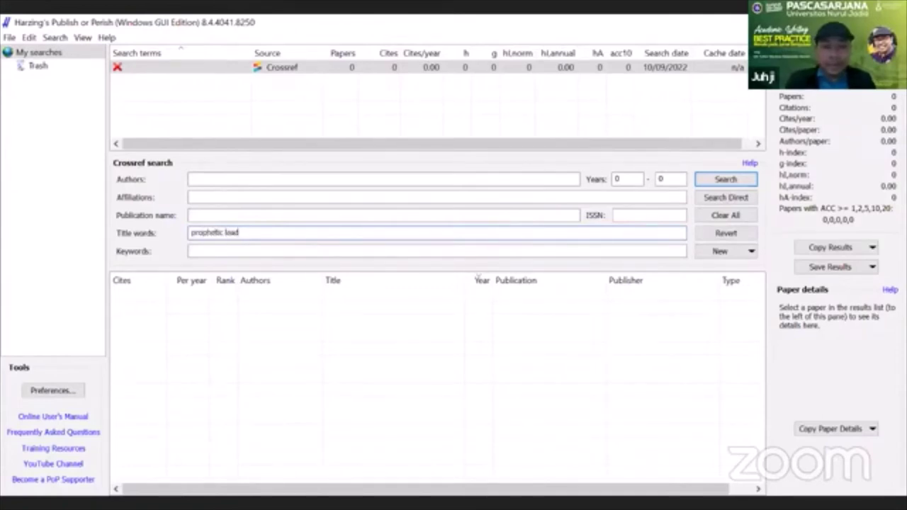
{"action": "type", "text": "ership,"}
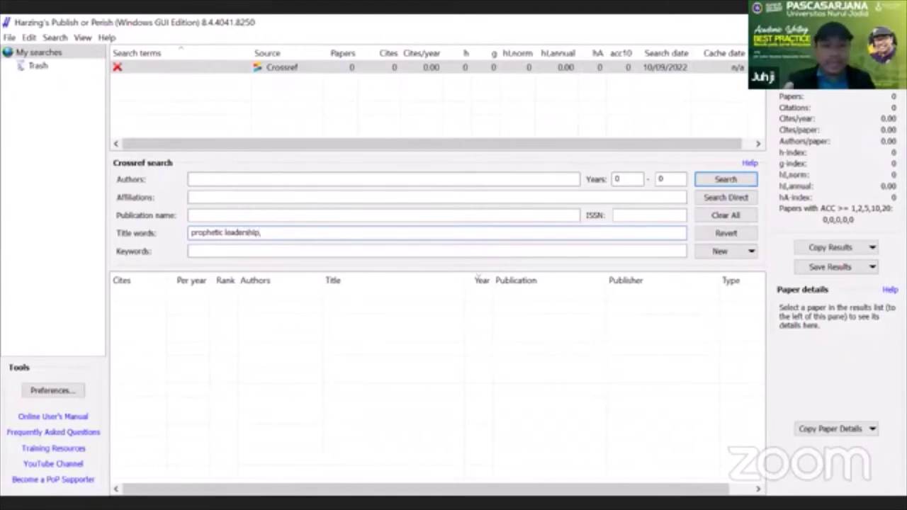
{"action": "type", "text": " job sati"}
{"action": "left_click", "coordinate": [263, 233]}
{"action": "type", "text": "teacher"}
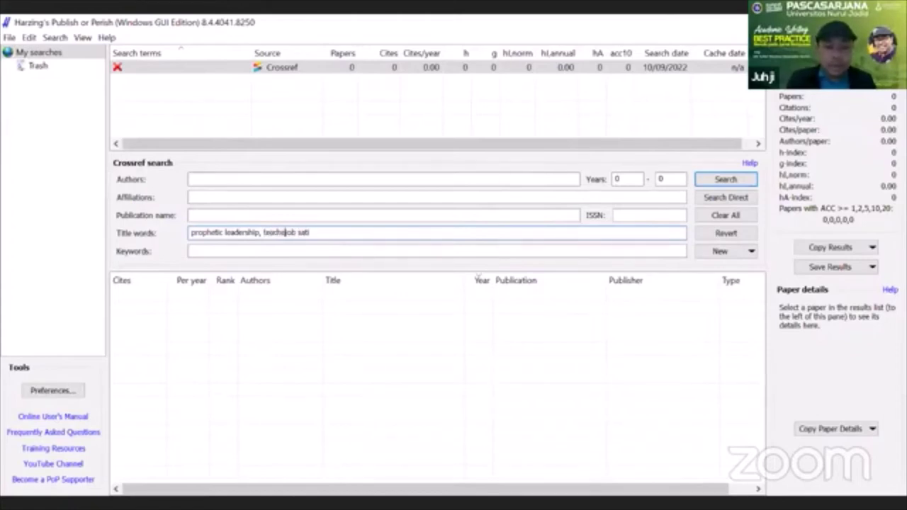
{"action": "key", "text": "Right"}
{"action": "key", "text": "Right"}
{"action": "key", "text": "Right"}
{"action": "key", "text": "Right"}
{"action": "key", "text": "Right"}
{"action": "key", "text": "Right"}
{"action": "key", "text": "Right"}
{"action": "key", "text": "Right"}
{"action": "type", "text": "sfa"}
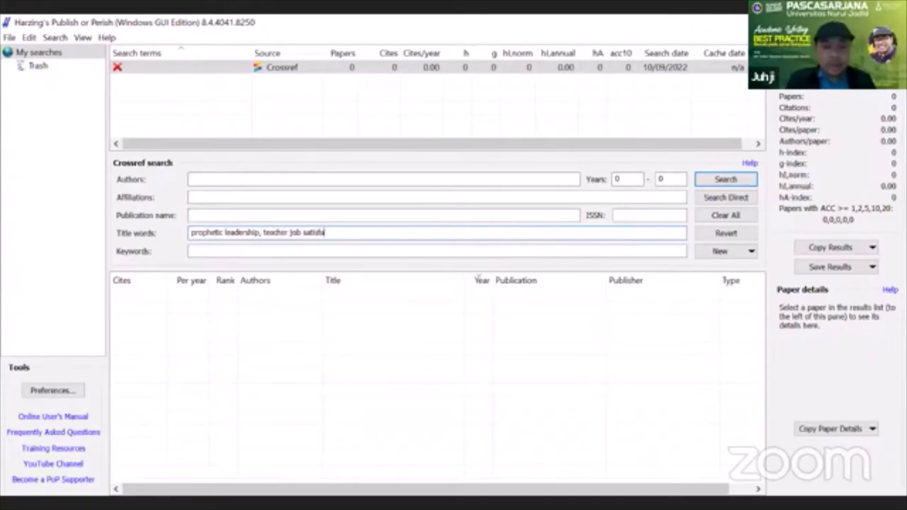
{"action": "type", "text": "ction"}
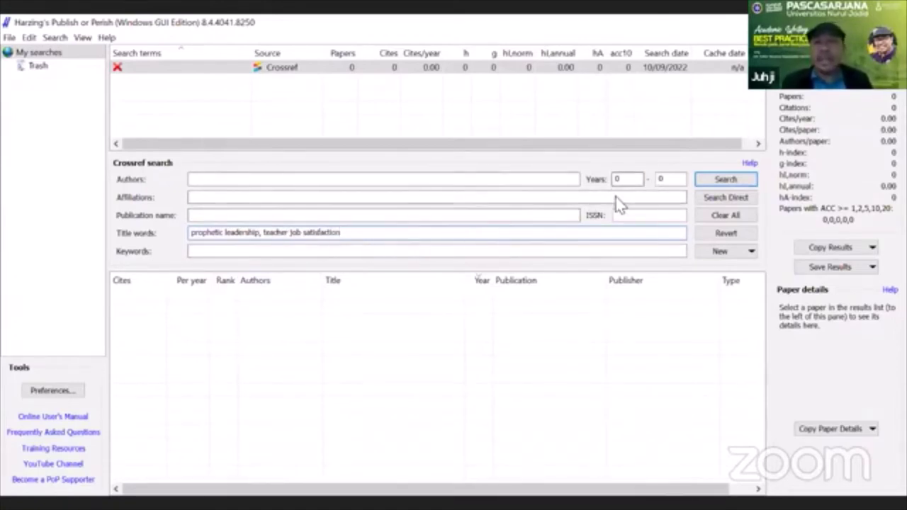
Step: Limit the Crossref search to the years 2012 to 2022 and run it
{"action": "left_click", "coordinate": [636, 186]}
{"action": "key", "text": "BackSpace"}
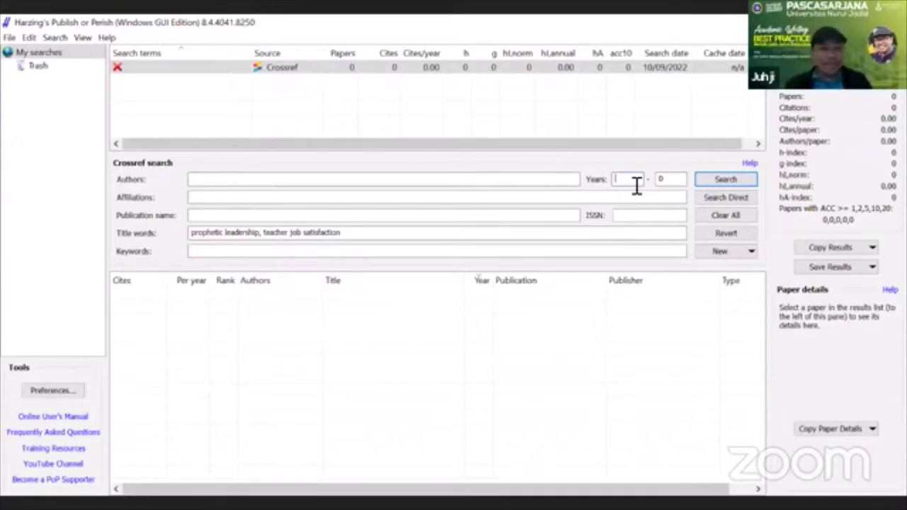
{"action": "type", "text": "20"}
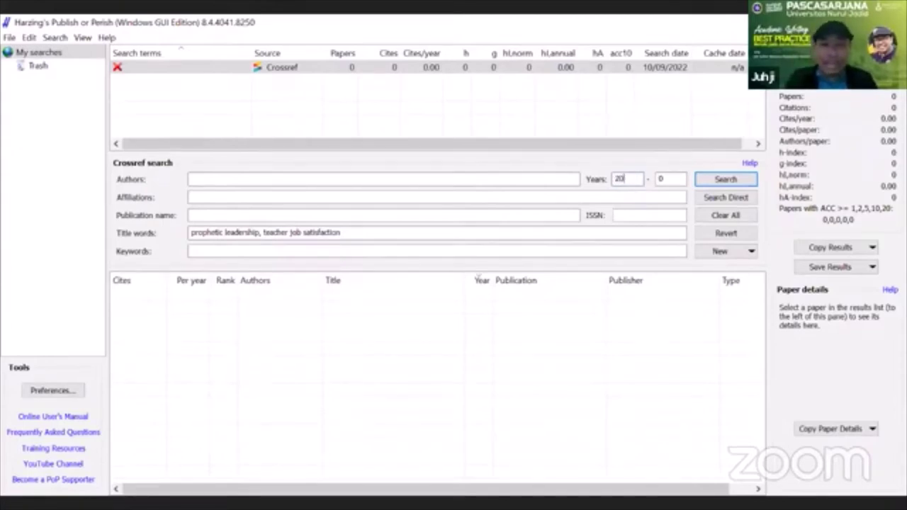
{"action": "type", "text": "12"}
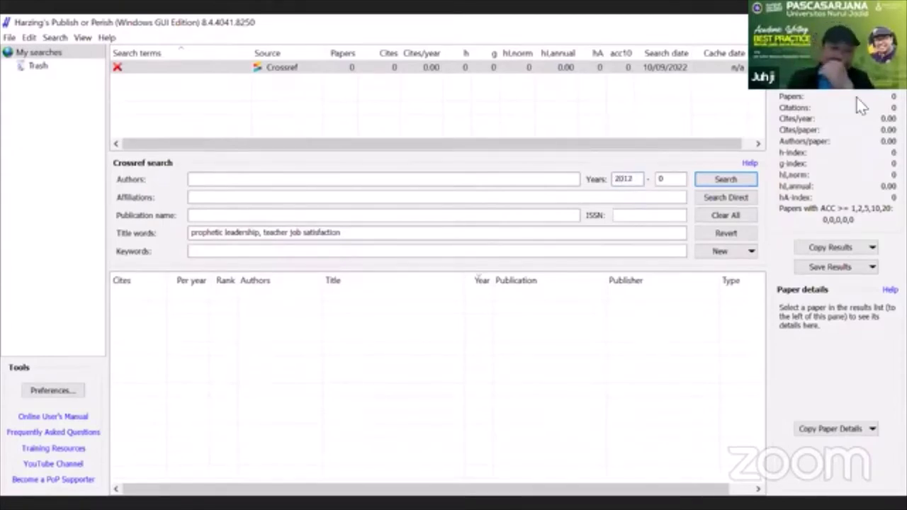
{"action": "key", "text": "Tab"}
{"action": "type", "text": "2022"}
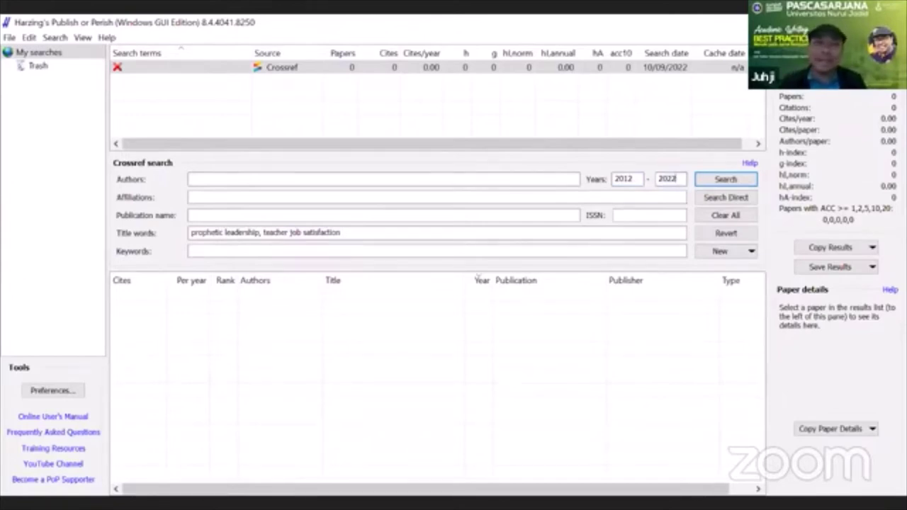
{"action": "left_click", "coordinate": [262, 234]}
{"action": "key", "text": "BackSpace"}
{"action": "type", "text": ";"}
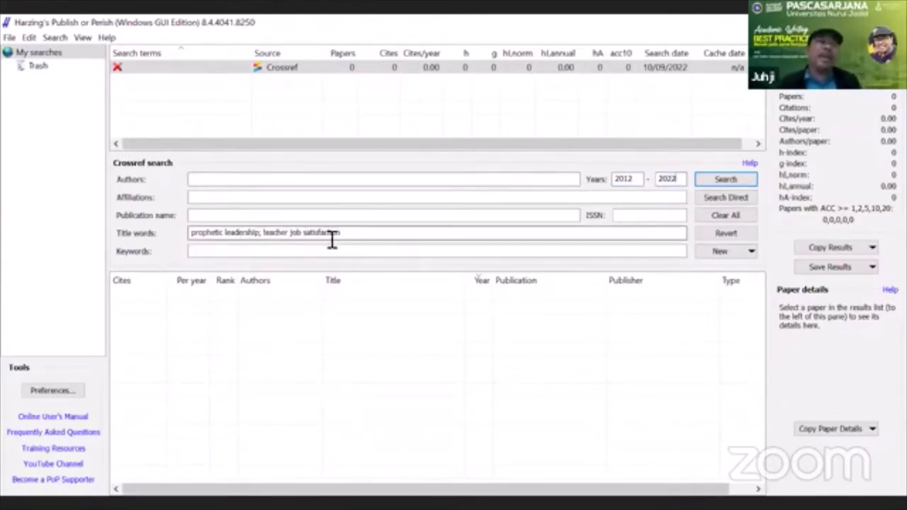
{"action": "left_click", "coordinate": [678, 178]}
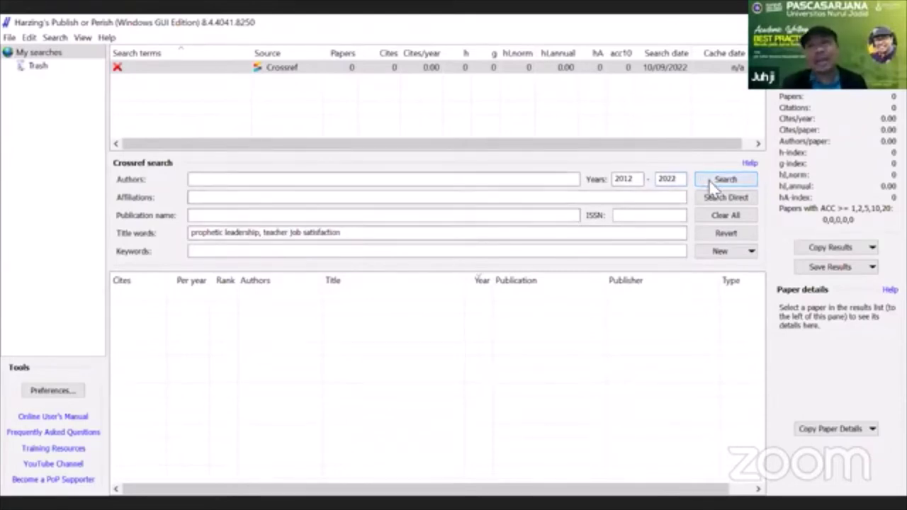
{"action": "left_click", "coordinate": [714, 182]}
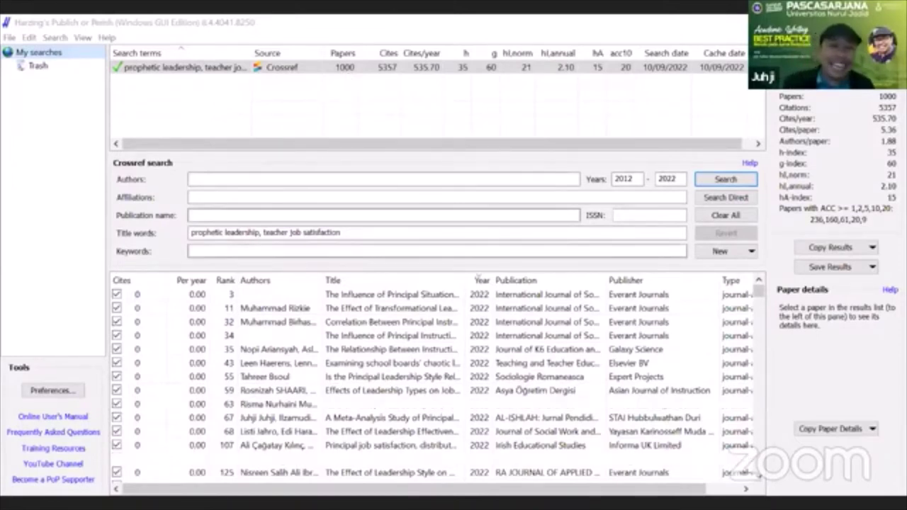
{"action": "left_click", "coordinate": [345, 75]}
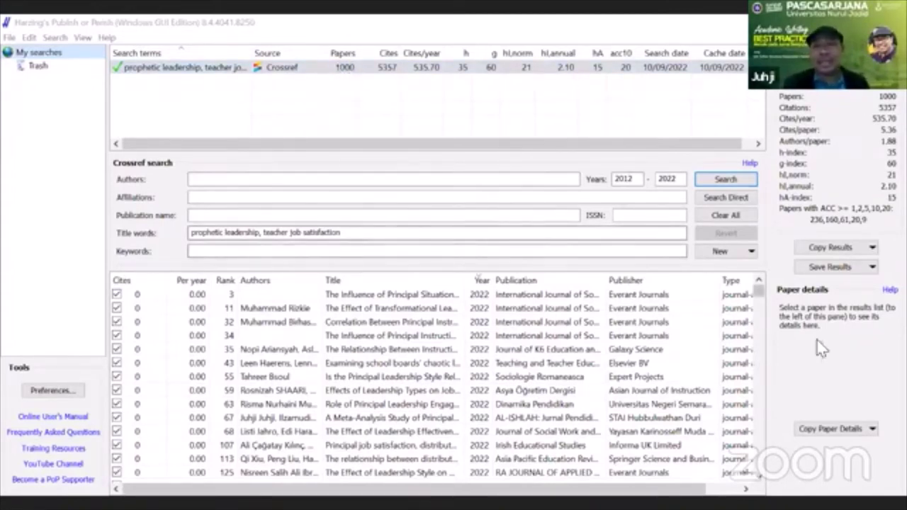
Step: Save the search results in RIS/RefManager format as "Latihan Unuja" in the Downloads folder
{"action": "left_click", "coordinate": [873, 269]}
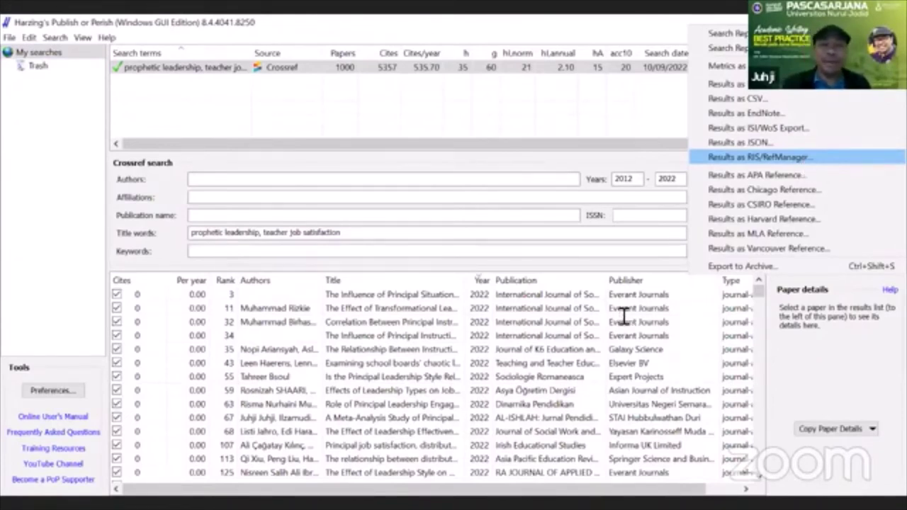
{"action": "key", "text": "Return"}
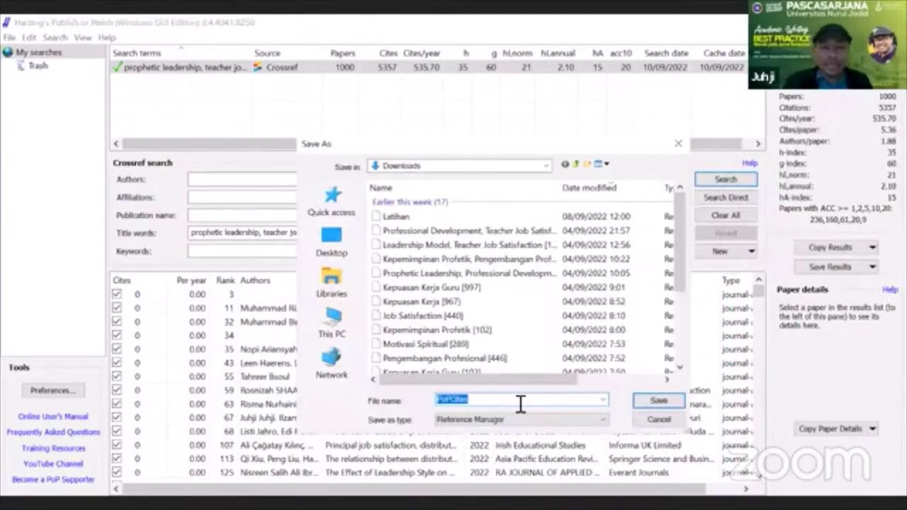
{"action": "type", "text": "Latihan"}
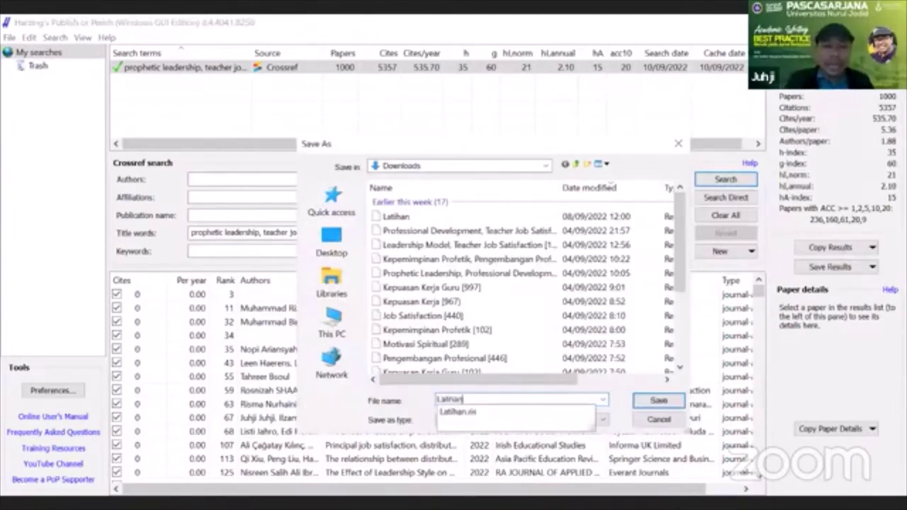
{"action": "type", "text": " 1"}
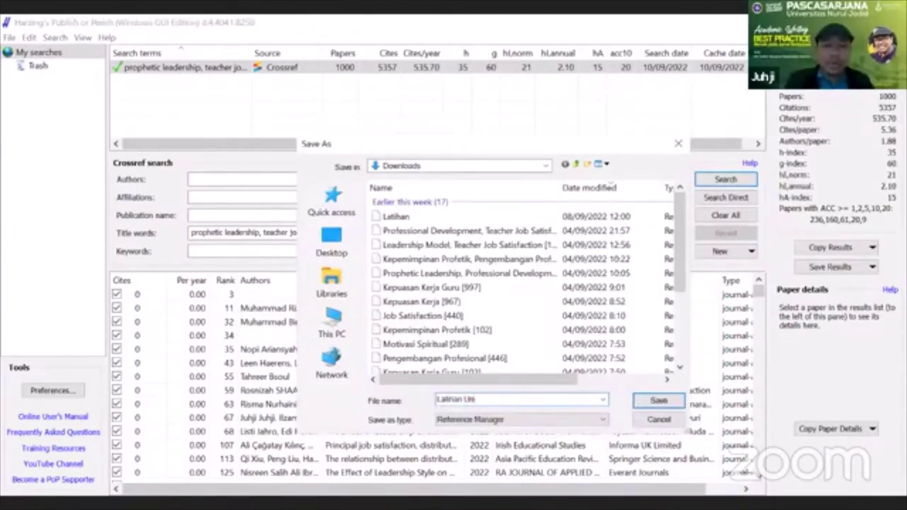
{"action": "left_click", "coordinate": [649, 399]}
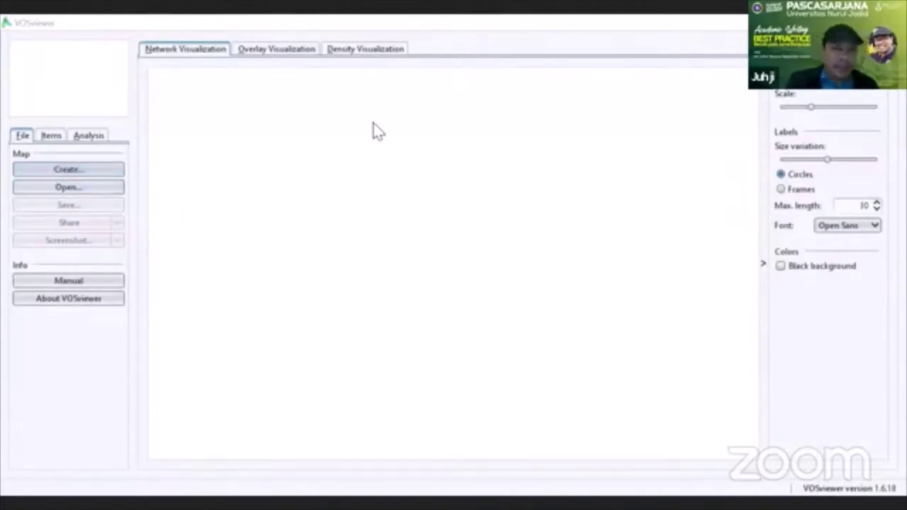
Step: Switch to VOSviewer and start a new map based on text data read from reference manager files
{"action": "left_click", "coordinate": [65, 169]}
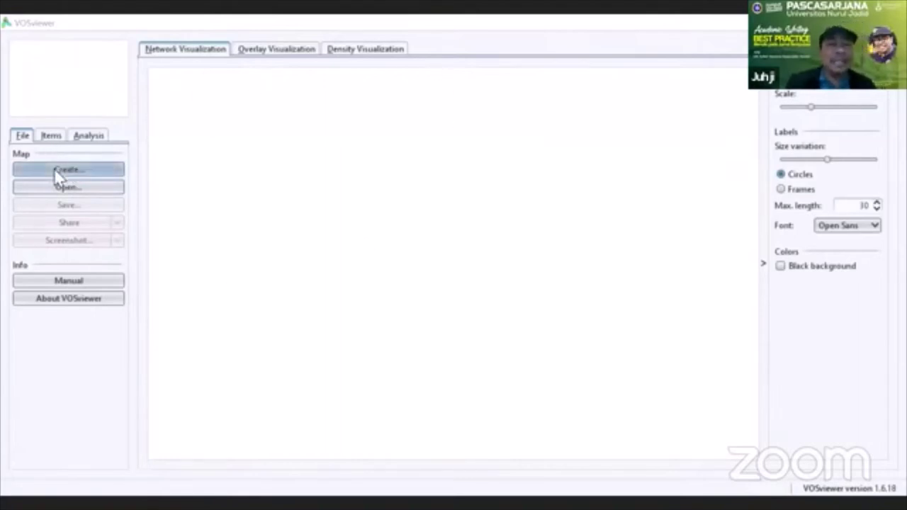
{"action": "left_click", "coordinate": [65, 169]}
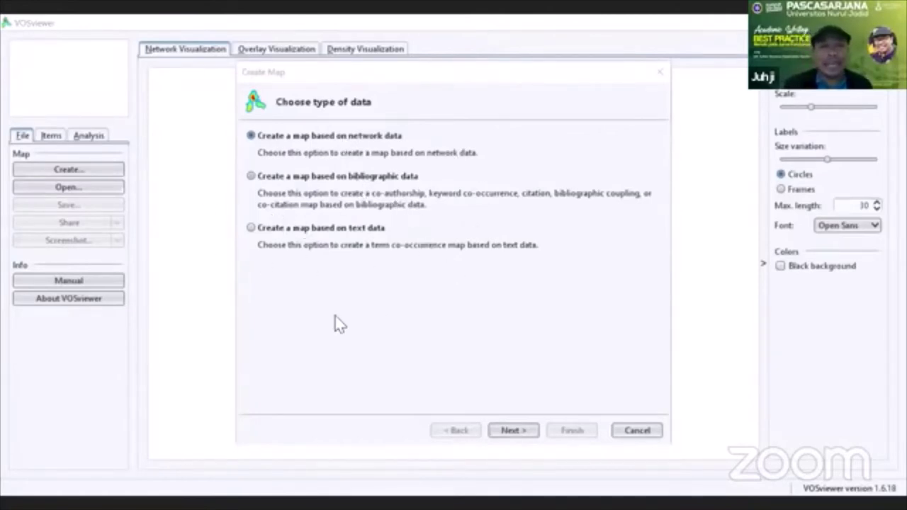
{"action": "left_click", "coordinate": [252, 228]}
{"action": "left_click", "coordinate": [511, 432]}
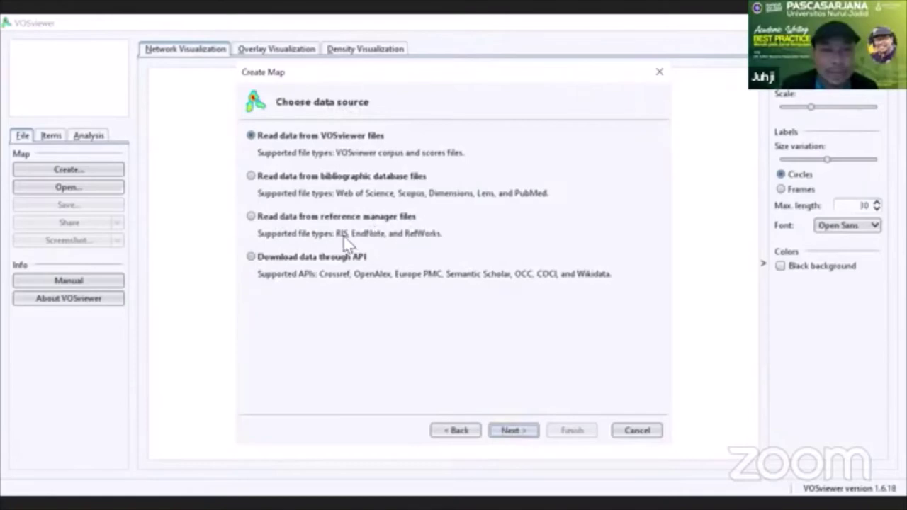
{"action": "left_click", "coordinate": [252, 219]}
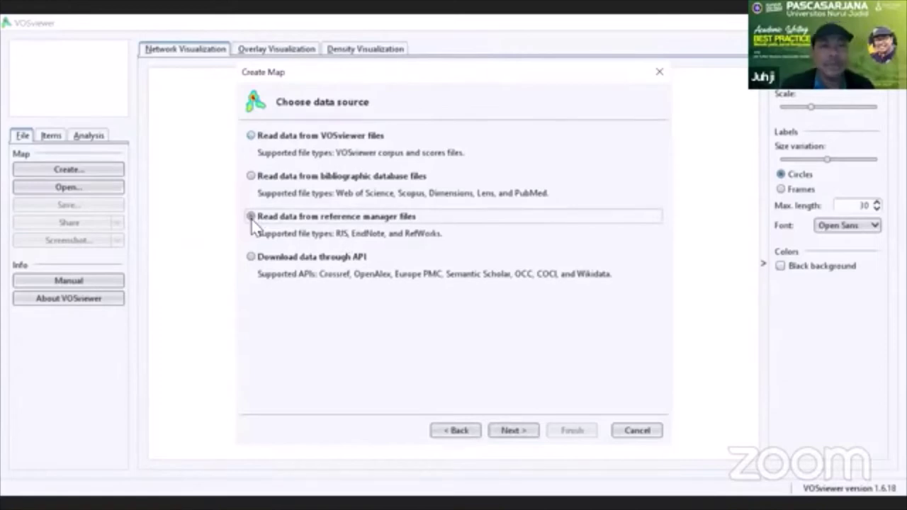
{"action": "left_click", "coordinate": [517, 432]}
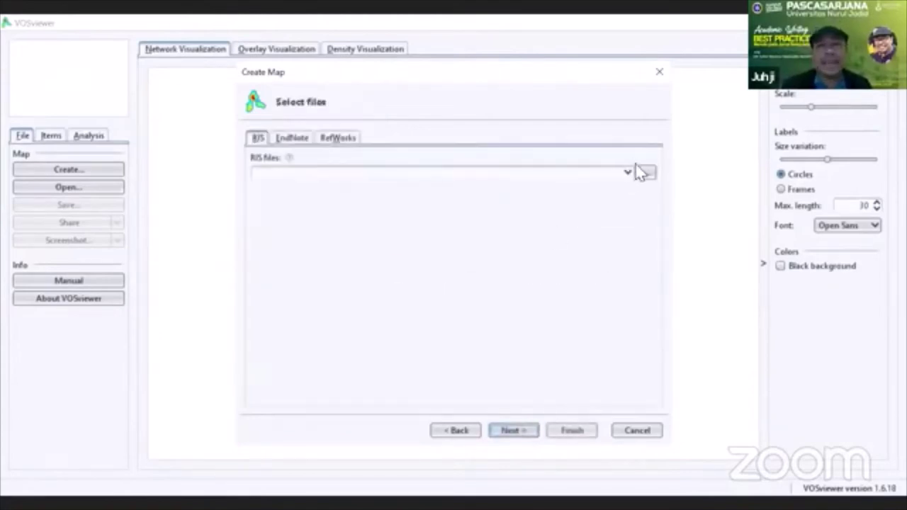
Step: Choose Latihan Unuja.ris from the Downloads folder as the map's RIS file and continue past the file selection
{"action": "left_click", "coordinate": [628, 176]}
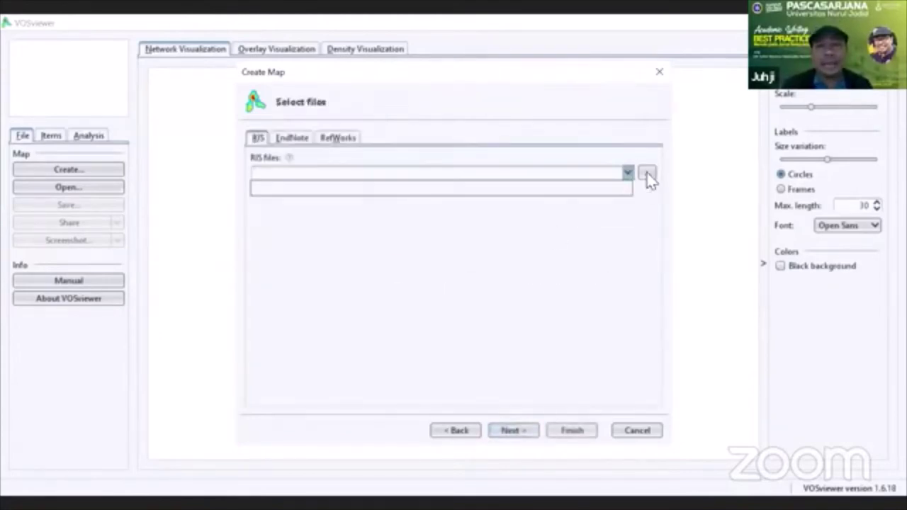
{"action": "left_click", "coordinate": [648, 176]}
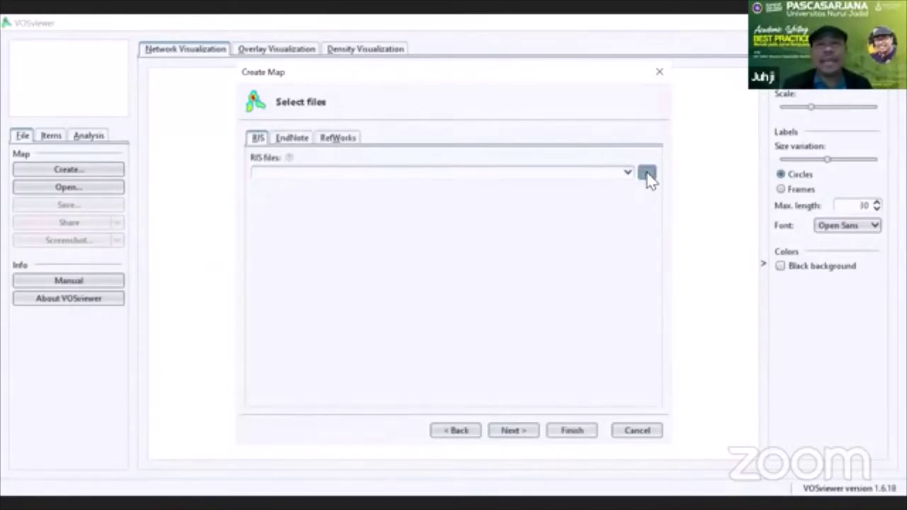
{"action": "left_click", "coordinate": [430, 166]}
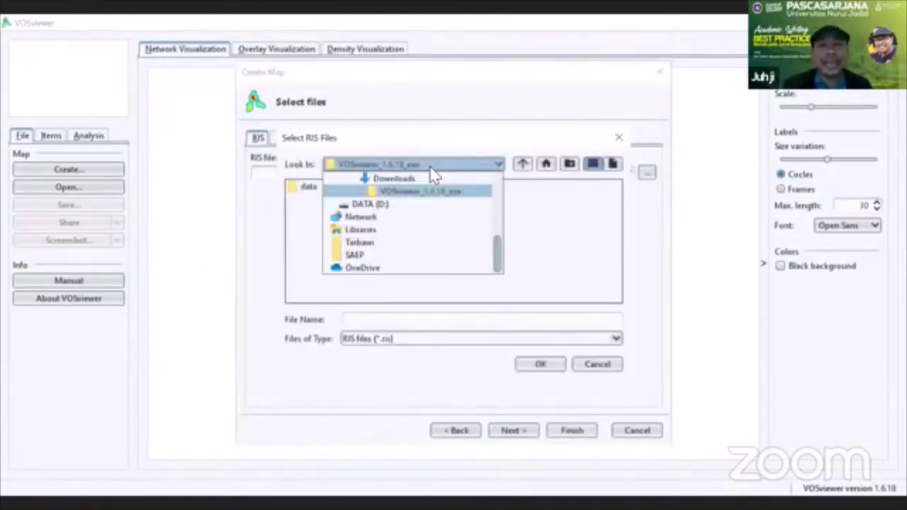
{"action": "left_click", "coordinate": [418, 178]}
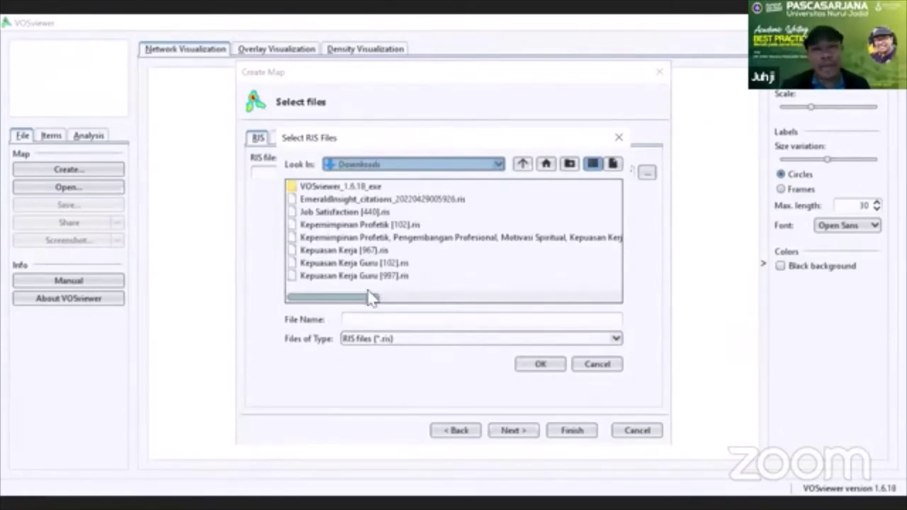
{"action": "left_click_drag", "start_coordinate": [360, 302], "coordinate": [471, 309]}
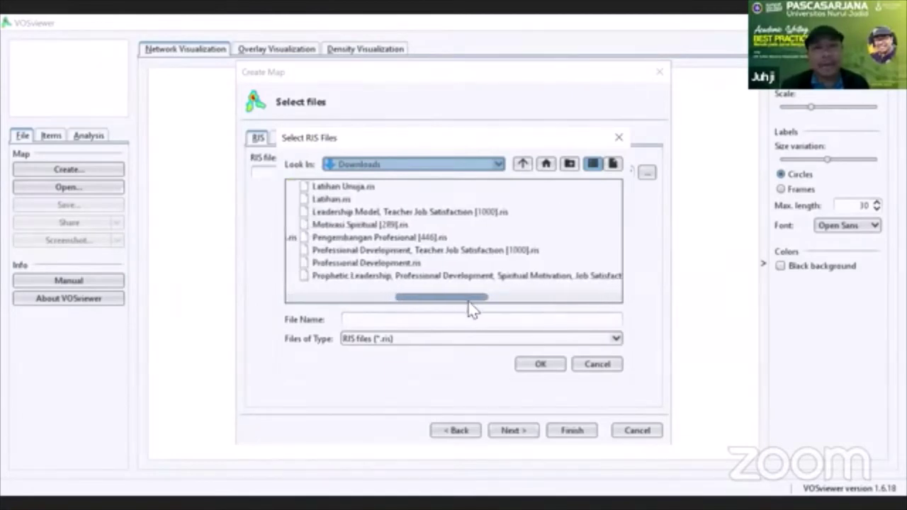
{"action": "left_click", "coordinate": [370, 187]}
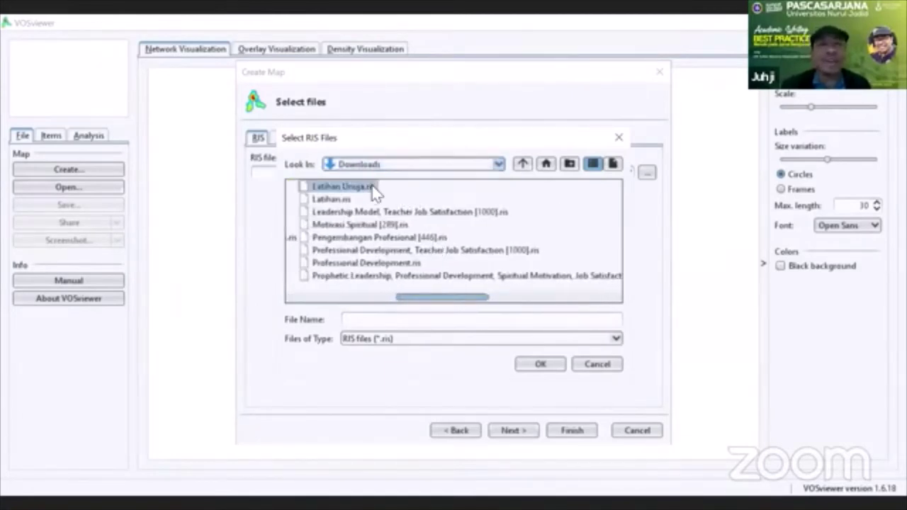
{"action": "left_click", "coordinate": [539, 364]}
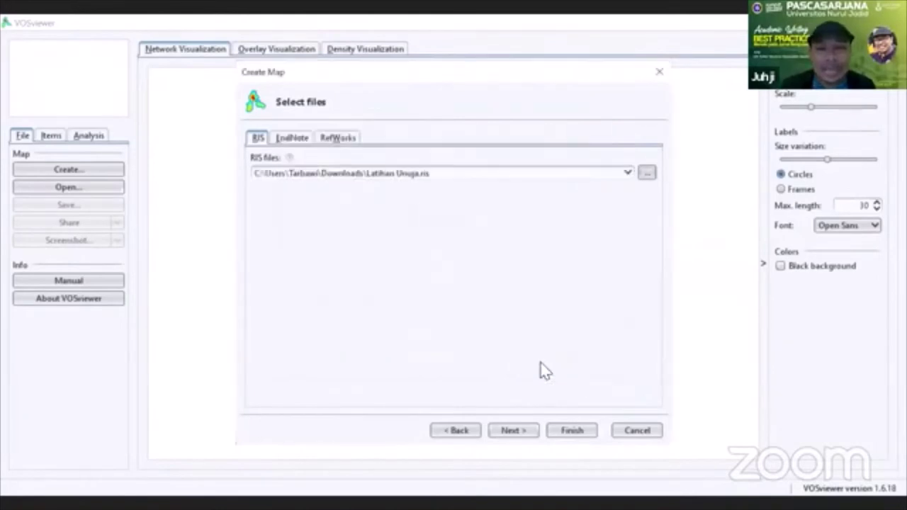
{"action": "left_click", "coordinate": [512, 433]}
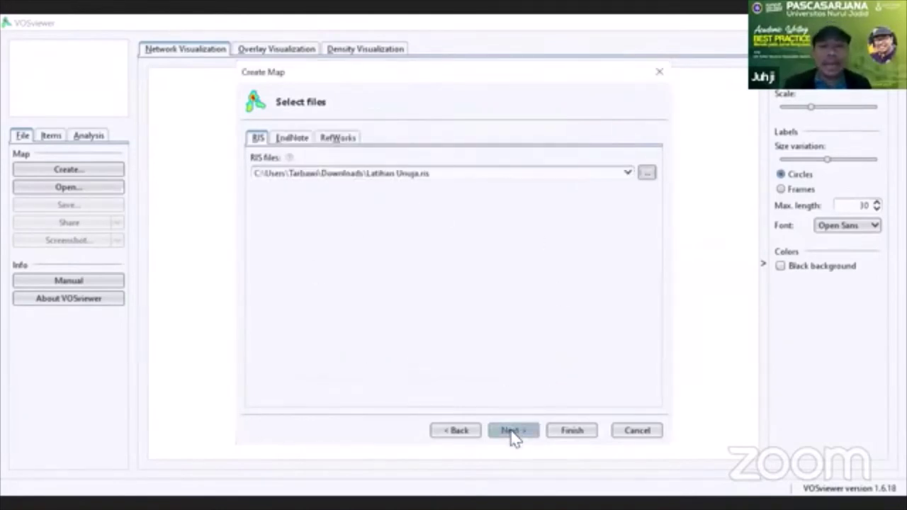
Step: Accept term extraction from title and abstract fields, binary counting, a minimum of 10 occurrences and 133 terms
{"action": "left_click", "coordinate": [513, 433]}
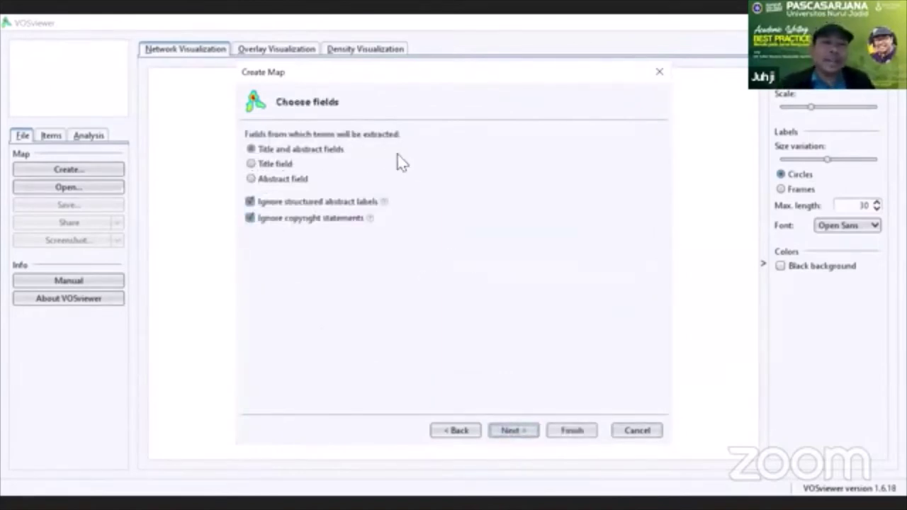
{"action": "left_click", "coordinate": [530, 433]}
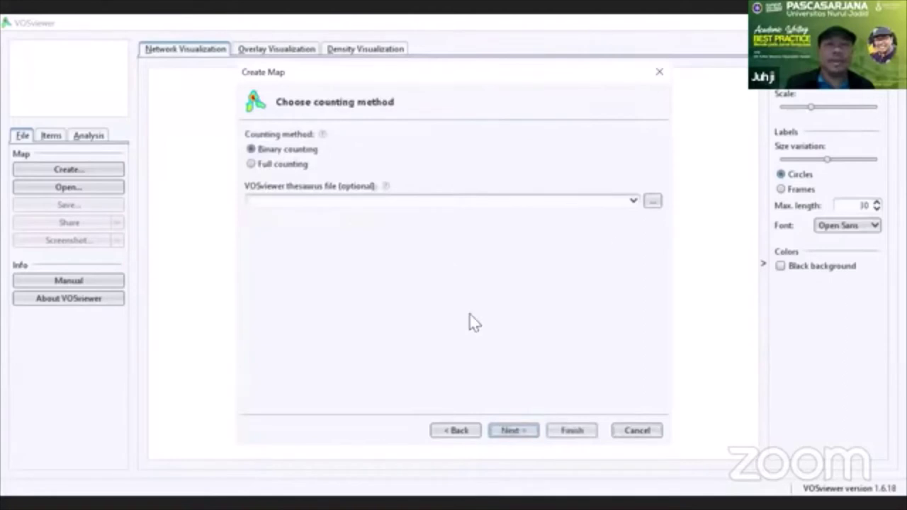
{"action": "left_click", "coordinate": [514, 431]}
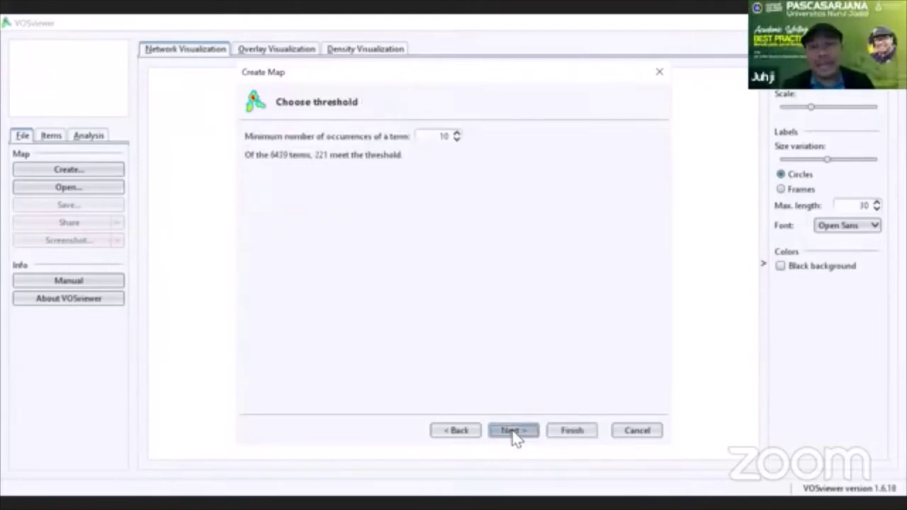
{"action": "left_click", "coordinate": [512, 431]}
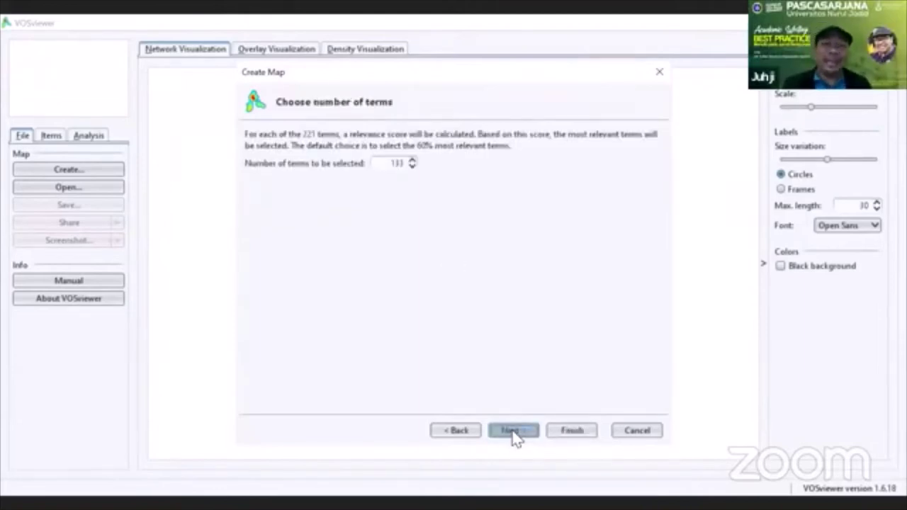
{"action": "left_click", "coordinate": [521, 431]}
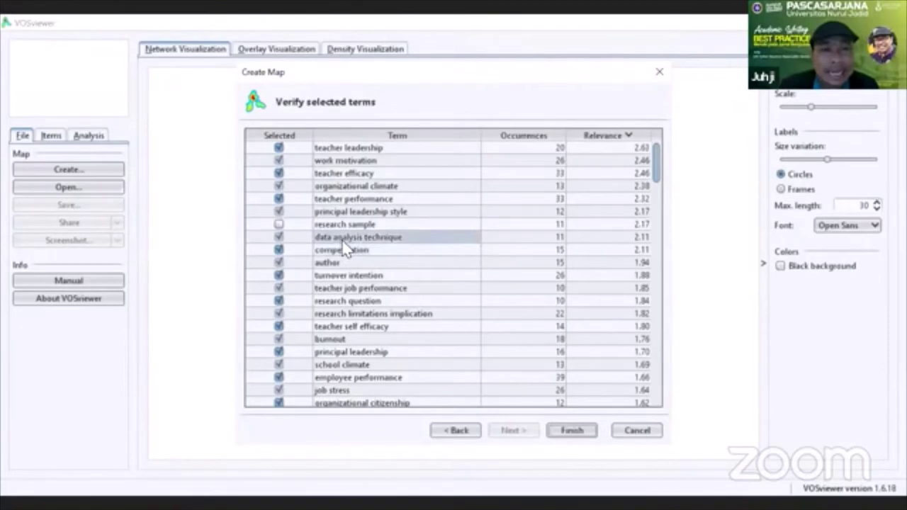
Step: Exclude the terms research sample, data analysis technique, author, research question and research limitations implication from the selection
{"action": "left_click", "coordinate": [278, 237]}
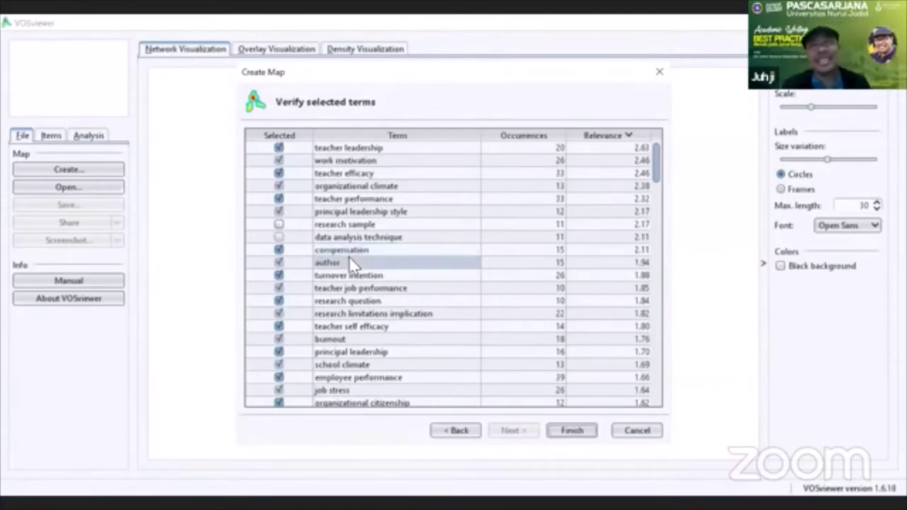
{"action": "left_click", "coordinate": [279, 262]}
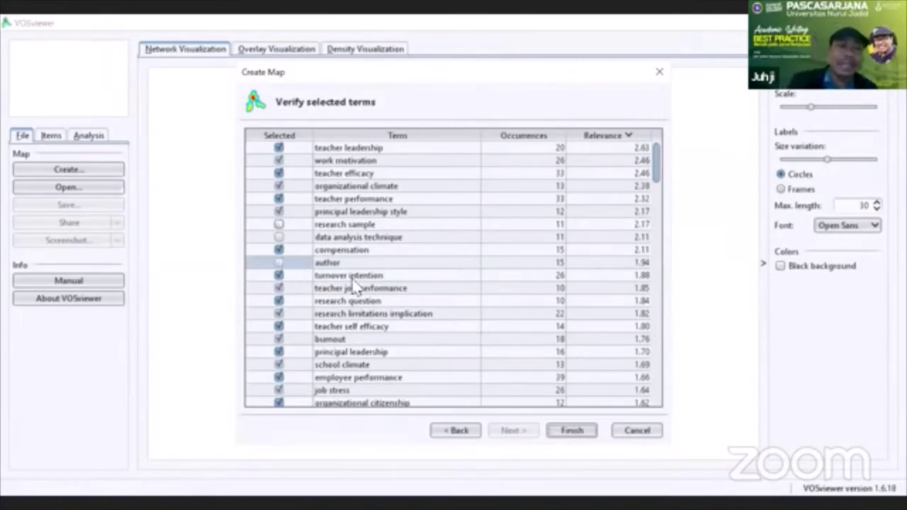
{"action": "left_click", "coordinate": [279, 301]}
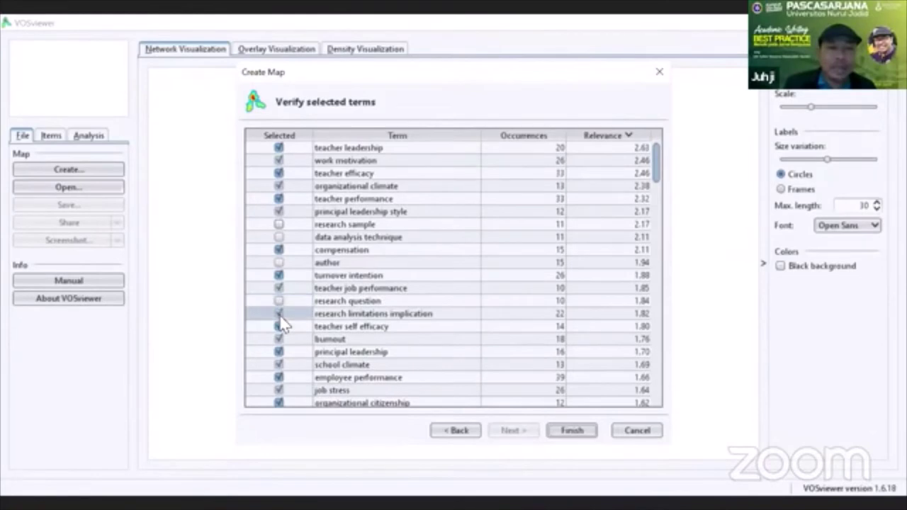
{"action": "left_click", "coordinate": [279, 314]}
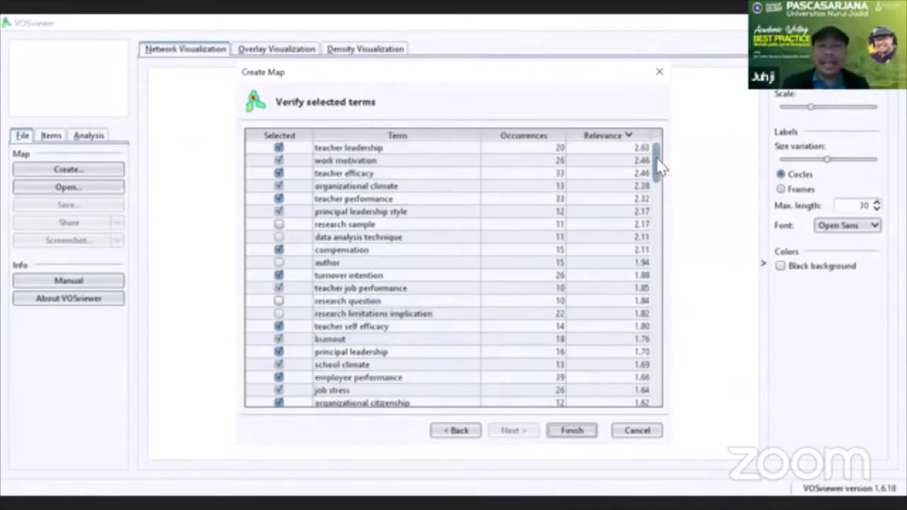
Step: Exclude the terms china, validity, paper, nurse and context from the map's selected terms
{"action": "scroll", "coordinate": [656, 163], "scroll_direction": "down", "scroll_amount": 1}
{"action": "left_click_drag", "start_coordinate": [657, 172], "coordinate": [655, 222]}
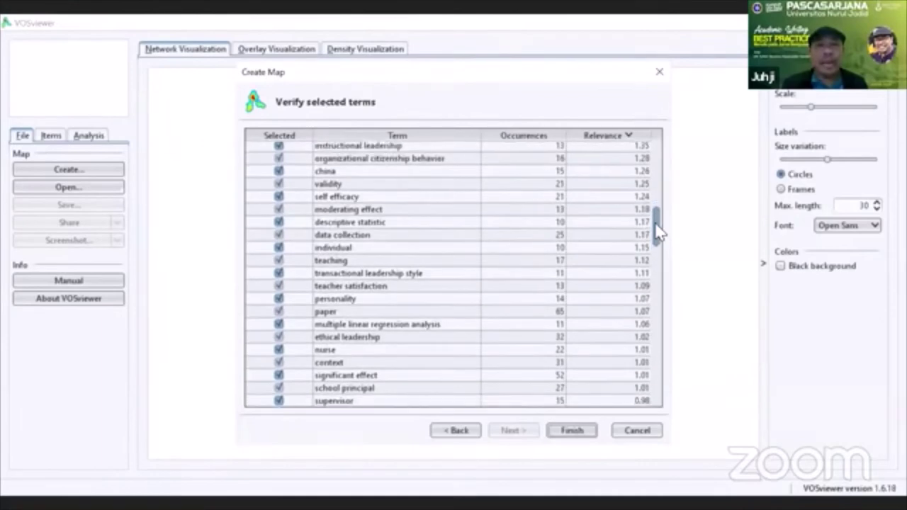
{"action": "left_click", "coordinate": [278, 173]}
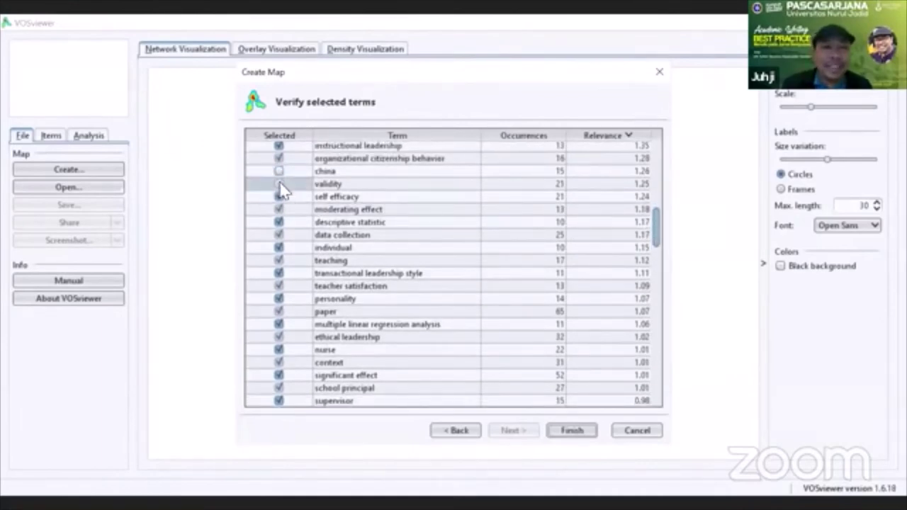
{"action": "left_click", "coordinate": [279, 184]}
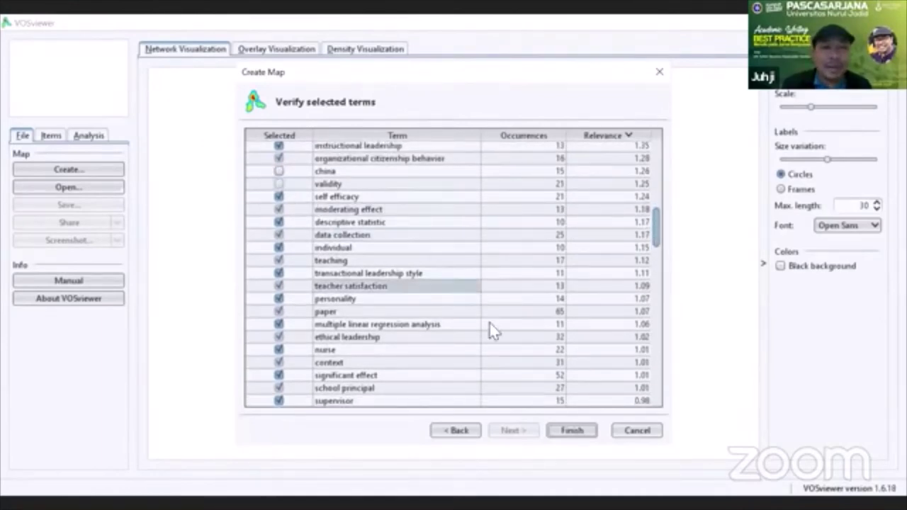
{"action": "left_click", "coordinate": [279, 312]}
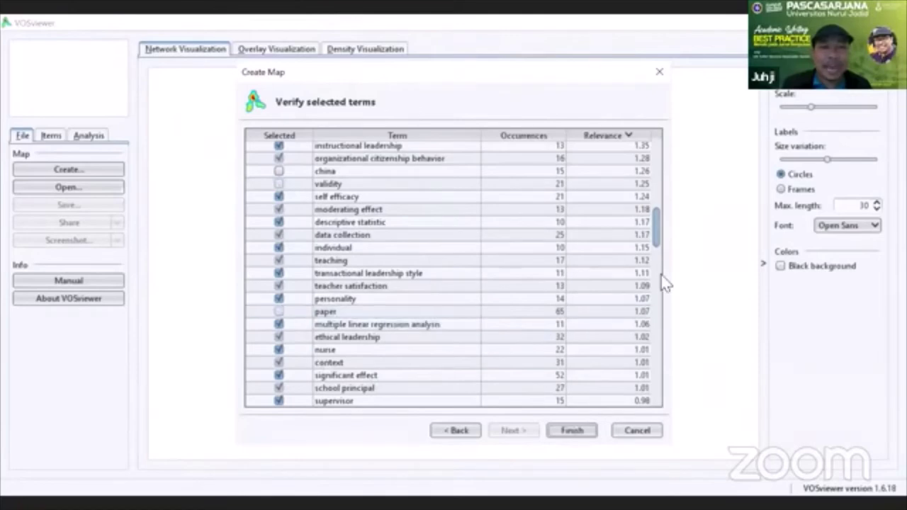
{"action": "left_click", "coordinate": [278, 349]}
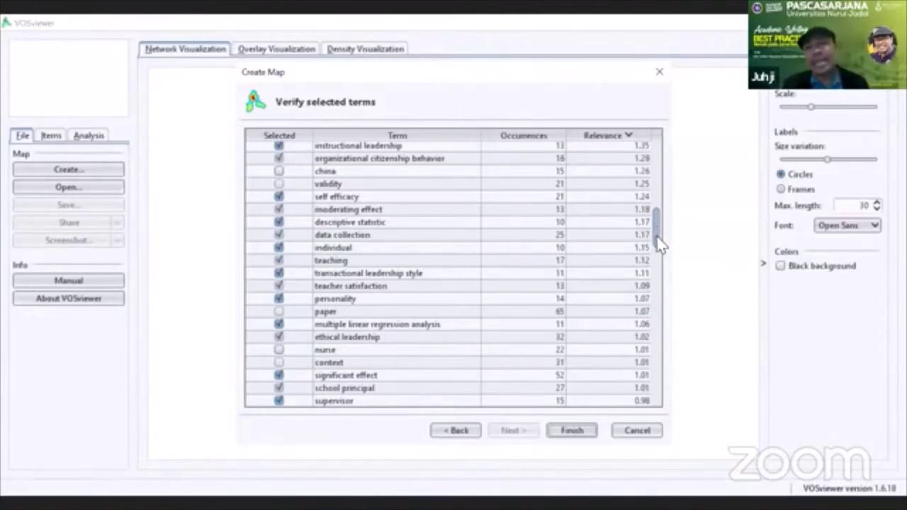
Step: Review the less relevant terms further down the list and exclude square and industry
{"action": "left_click_drag", "start_coordinate": [656, 232], "coordinate": [657, 258]}
{"action": "scroll", "coordinate": [659, 263], "scroll_direction": "down", "scroll_amount": 2}
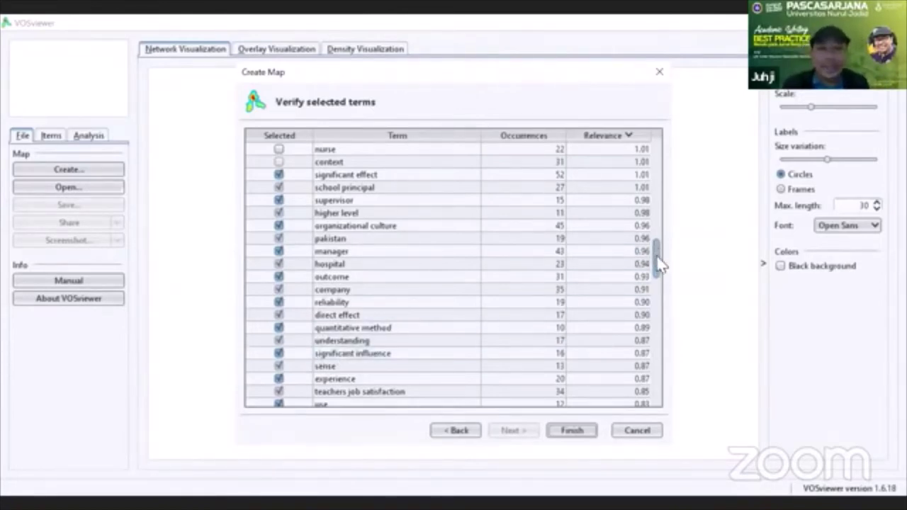
{"action": "left_click_drag", "start_coordinate": [656, 266], "coordinate": [661, 285]}
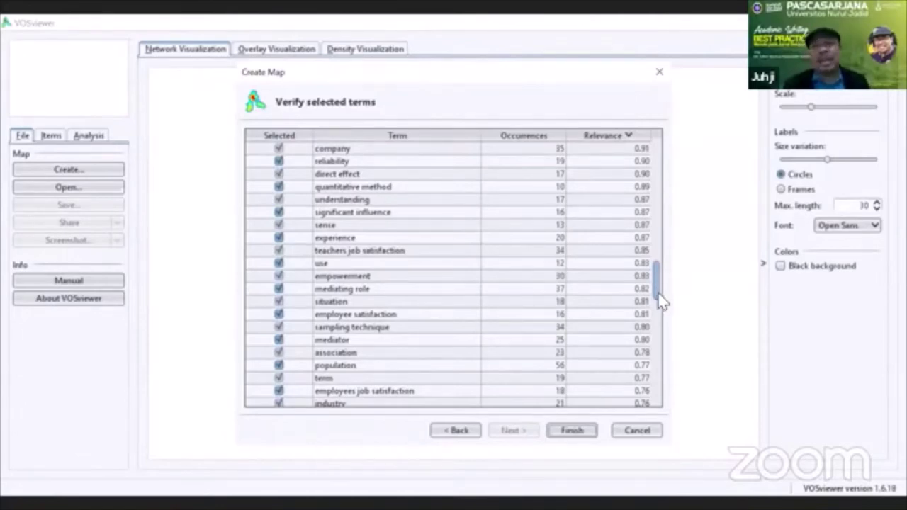
{"action": "scroll", "coordinate": [658, 293], "scroll_direction": "down", "scroll_amount": 3}
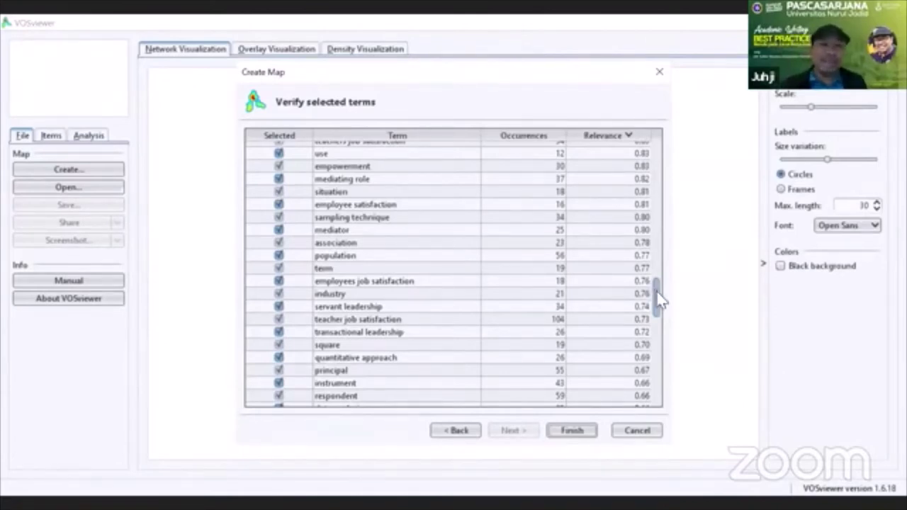
{"action": "left_click", "coordinate": [280, 344]}
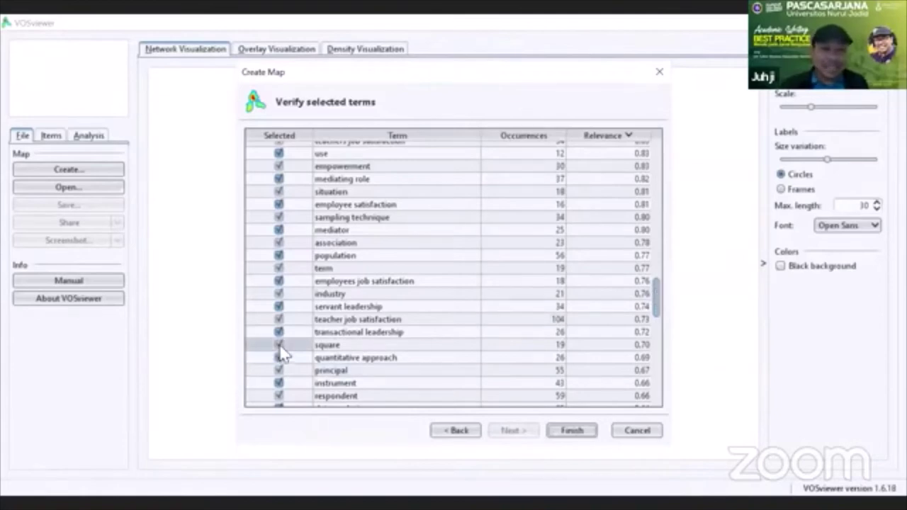
{"action": "left_click", "coordinate": [279, 344]}
{"action": "left_click", "coordinate": [279, 294]}
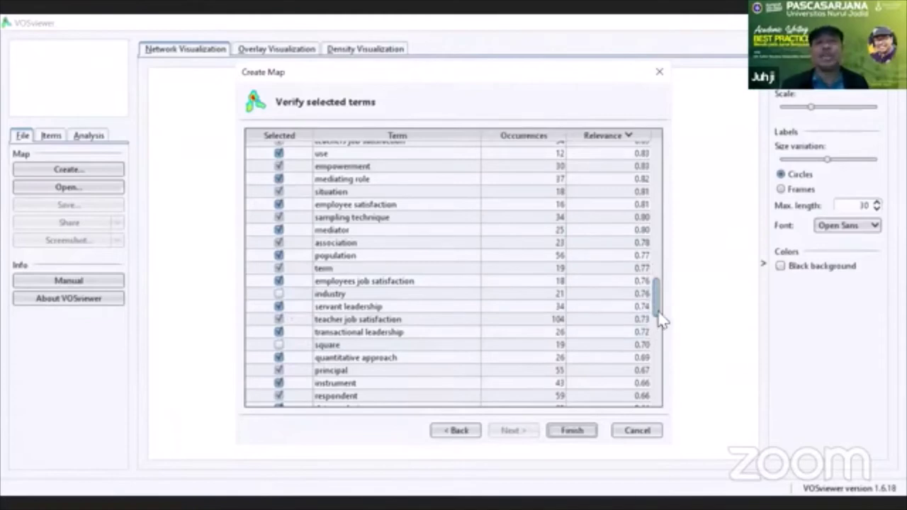
Step: Generate the term map and inspect the teacher node's connections, clearing the highlight when done
{"action": "left_click", "coordinate": [574, 433]}
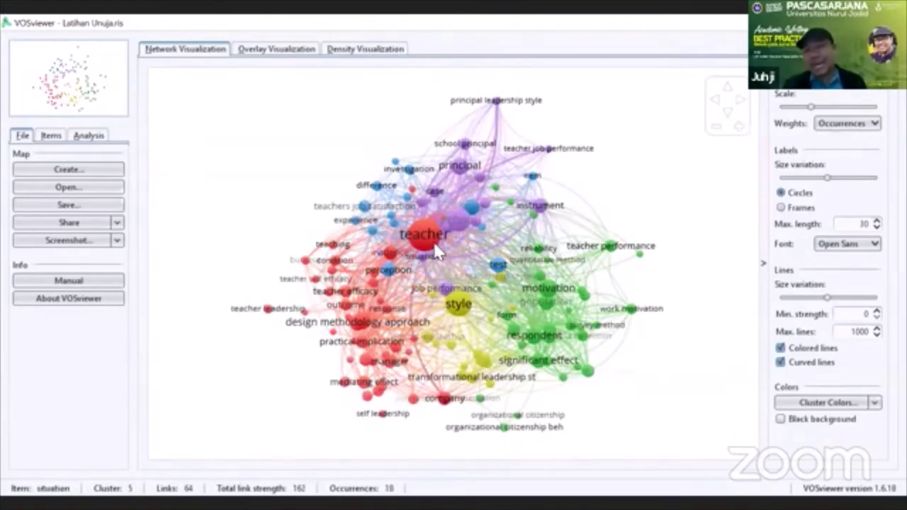
{"action": "left_click", "coordinate": [433, 241]}
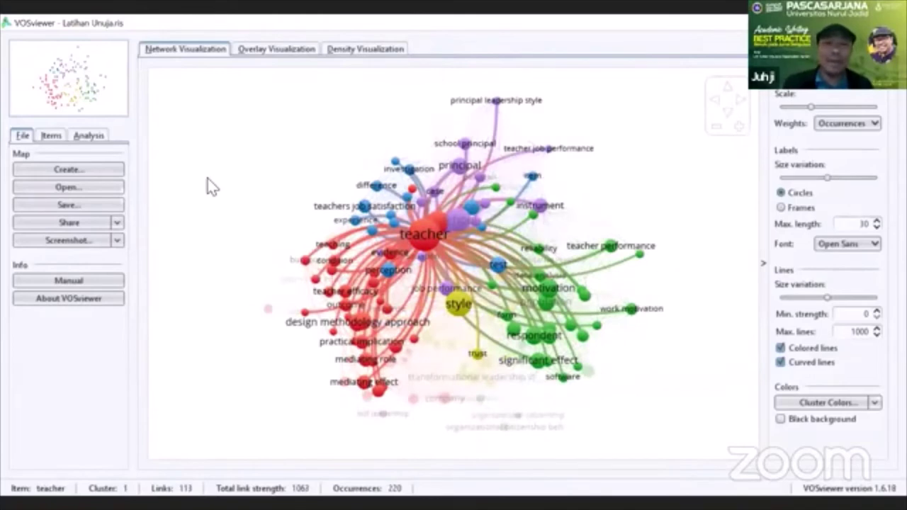
{"action": "left_click", "coordinate": [210, 185]}
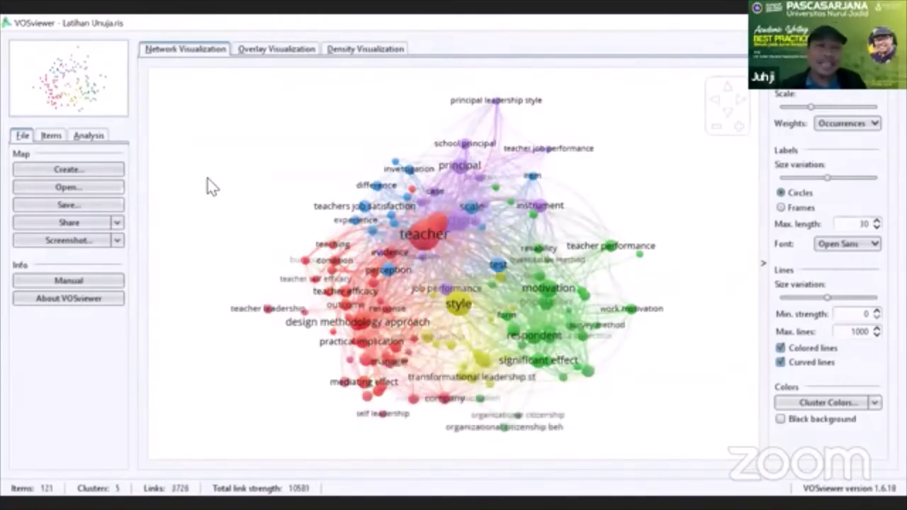